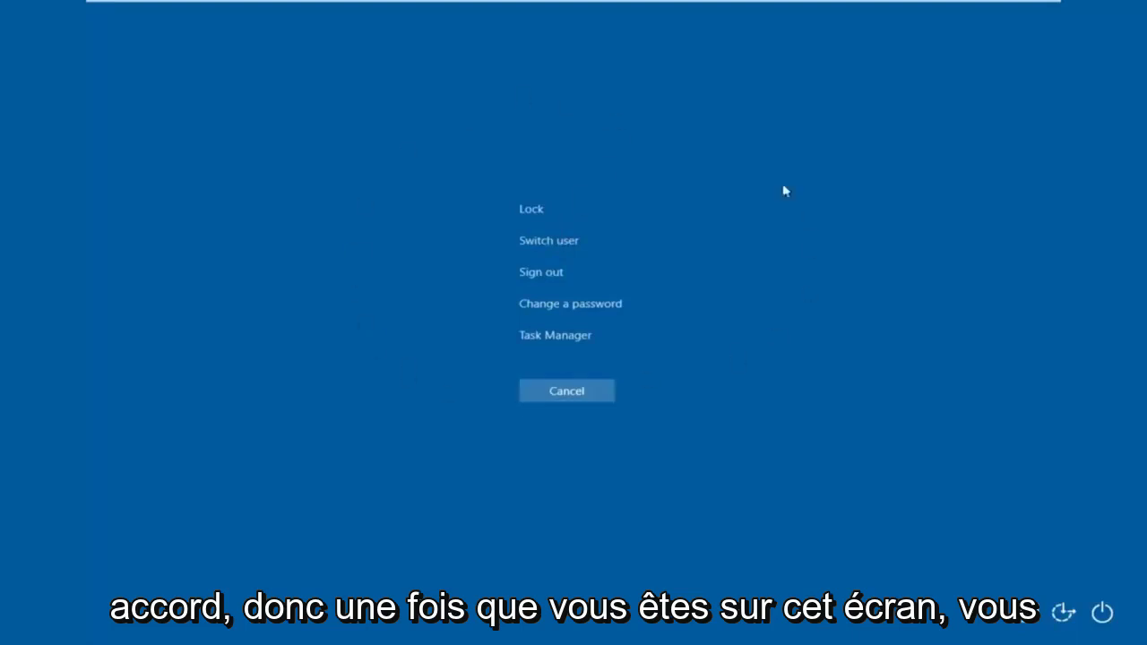
Launch Task Manager from the security screen and move its window into place
click(554, 337)
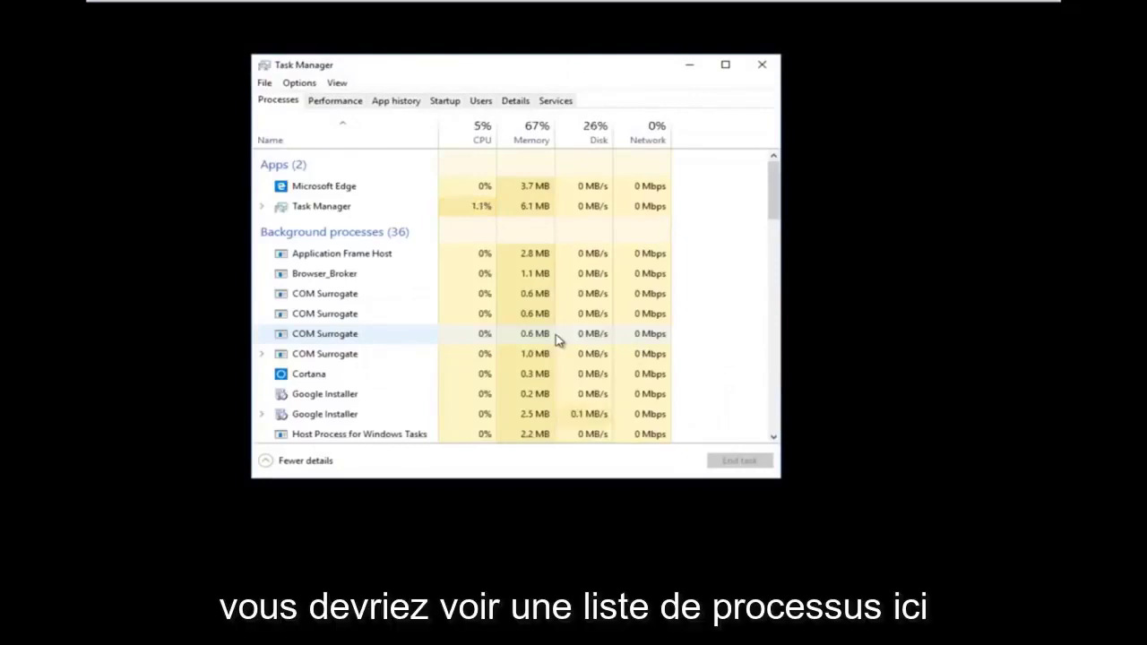
drag(583, 72, 675, 92)
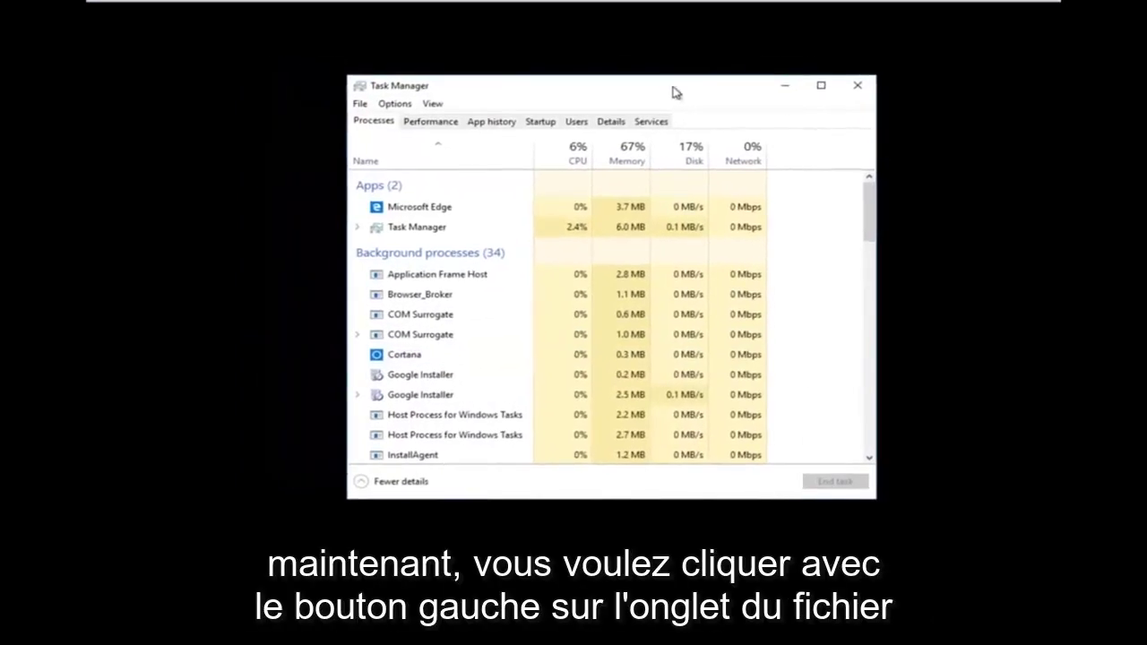
Run regedit as a new Task Manager task with administrative privileges
click(359, 106)
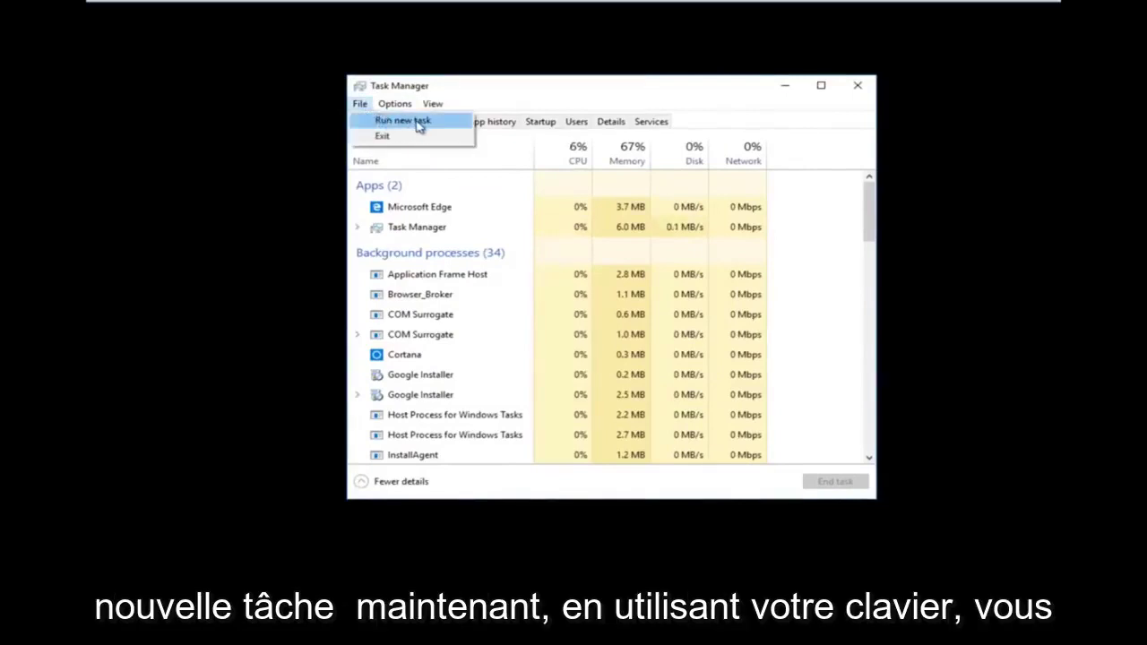
click(417, 125)
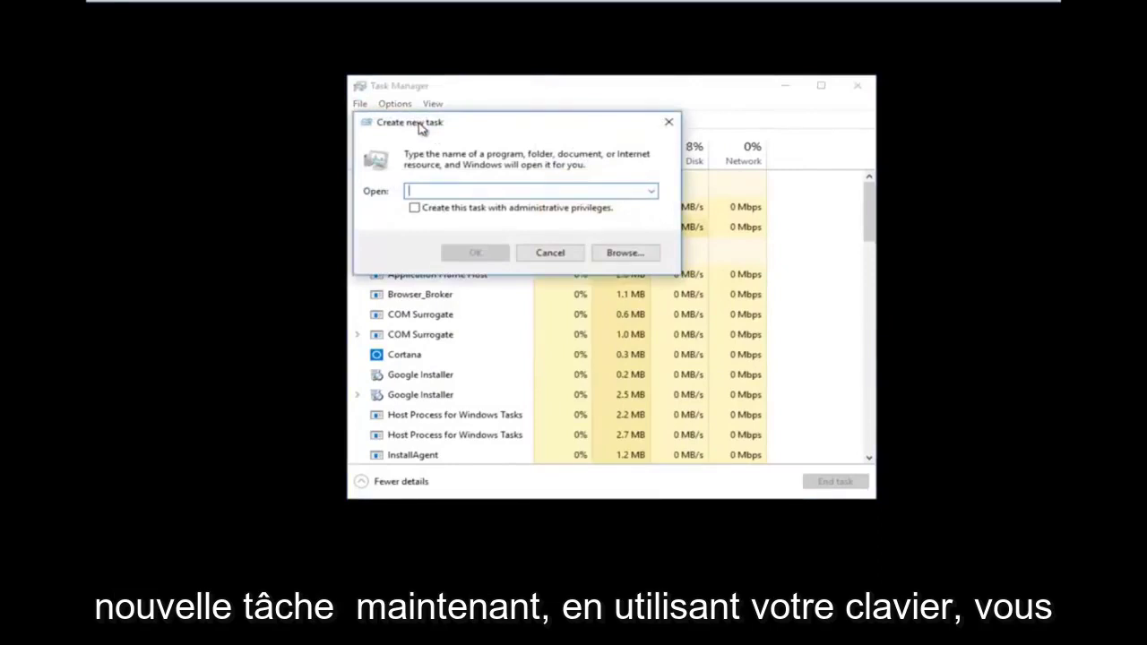
text(regedit)
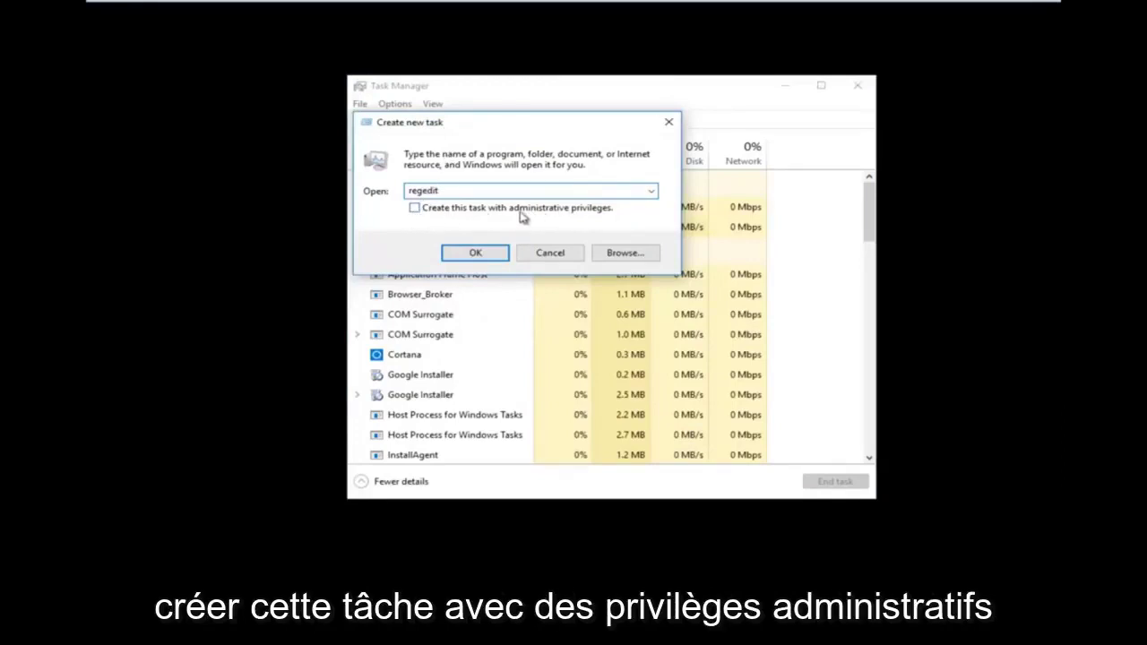
click(414, 208)
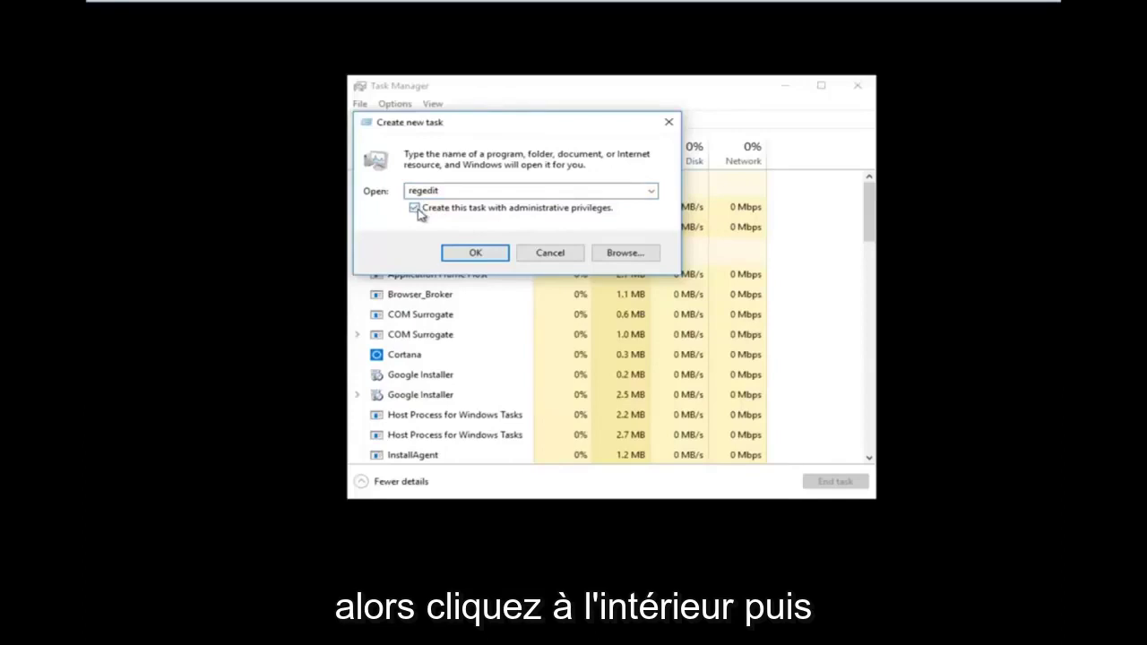
click(455, 256)
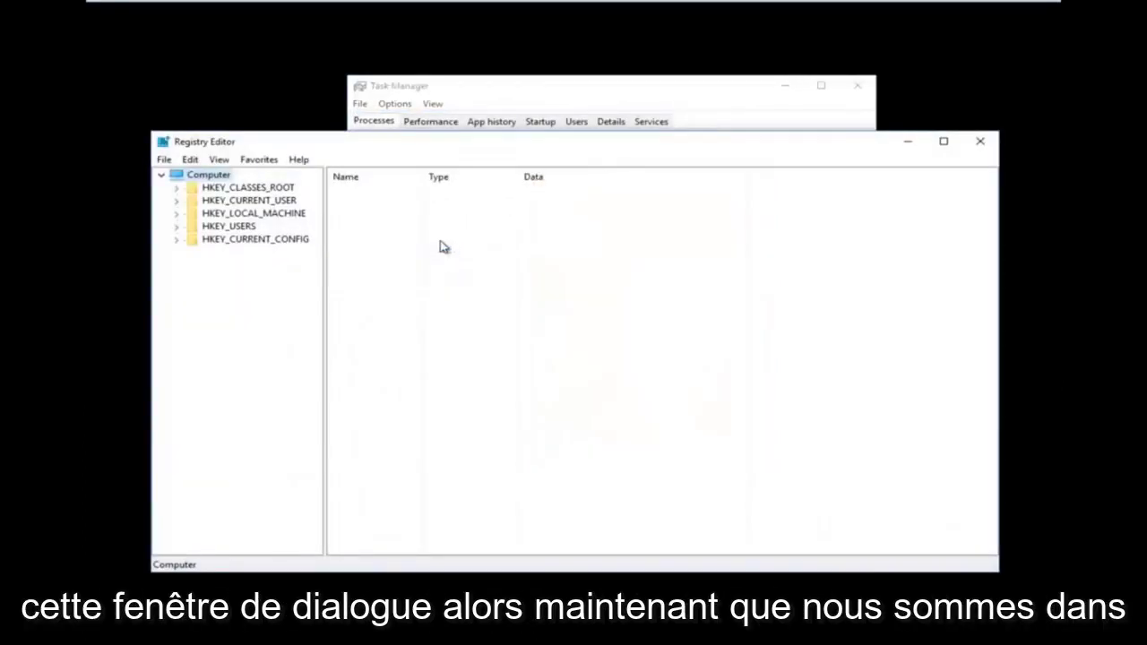
Expand HKEY_LOCAL_MACHINE > SOFTWARE > Microsoft in the key tree, widening the tree pane
drag(446, 151, 477, 108)
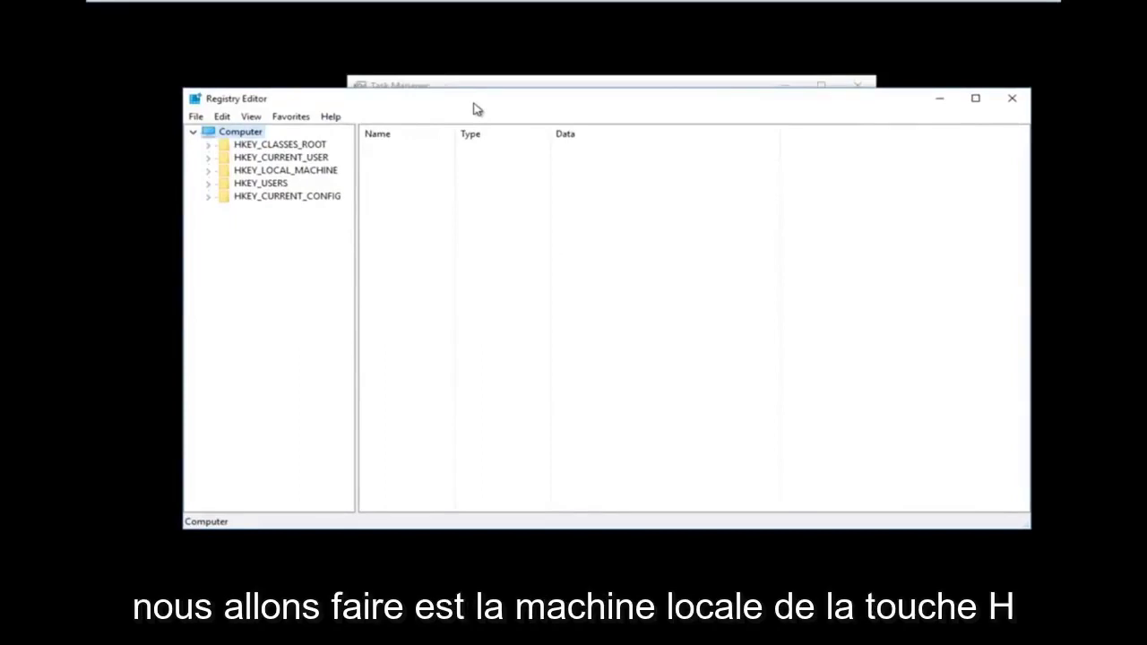
click(207, 171)
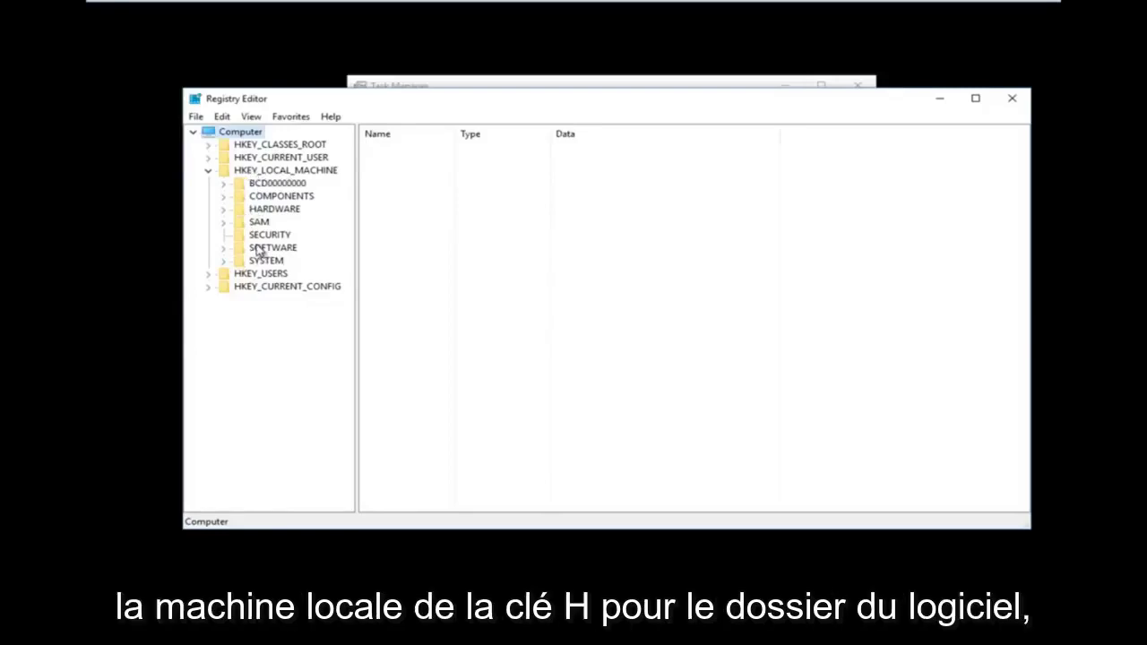
click(224, 249)
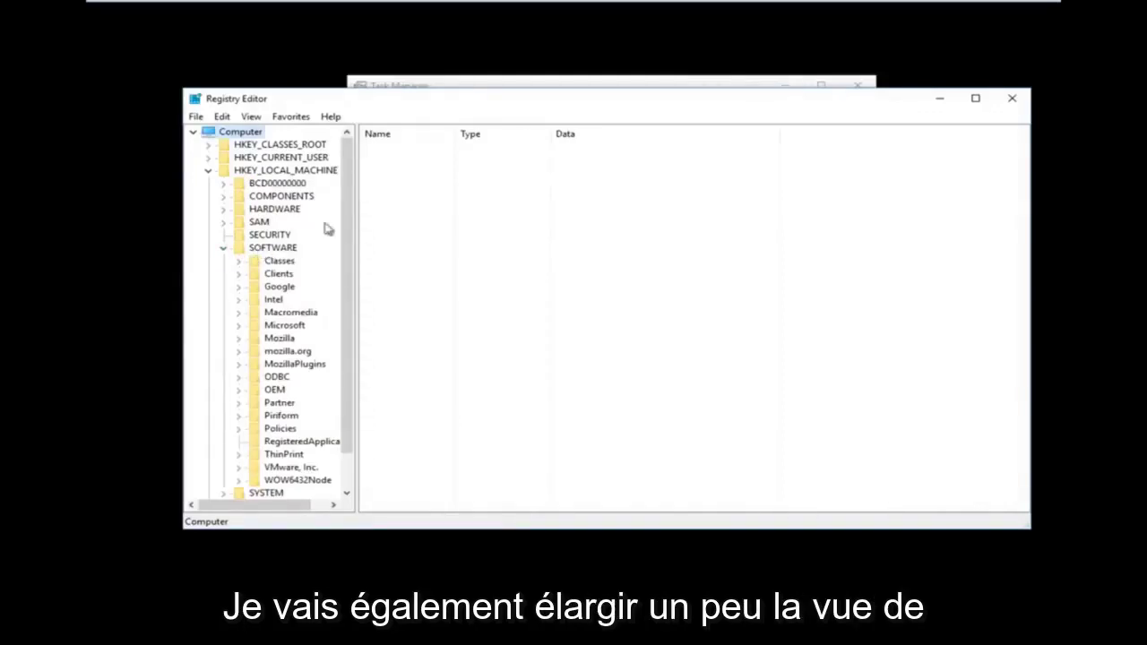
drag(353, 185, 423, 178)
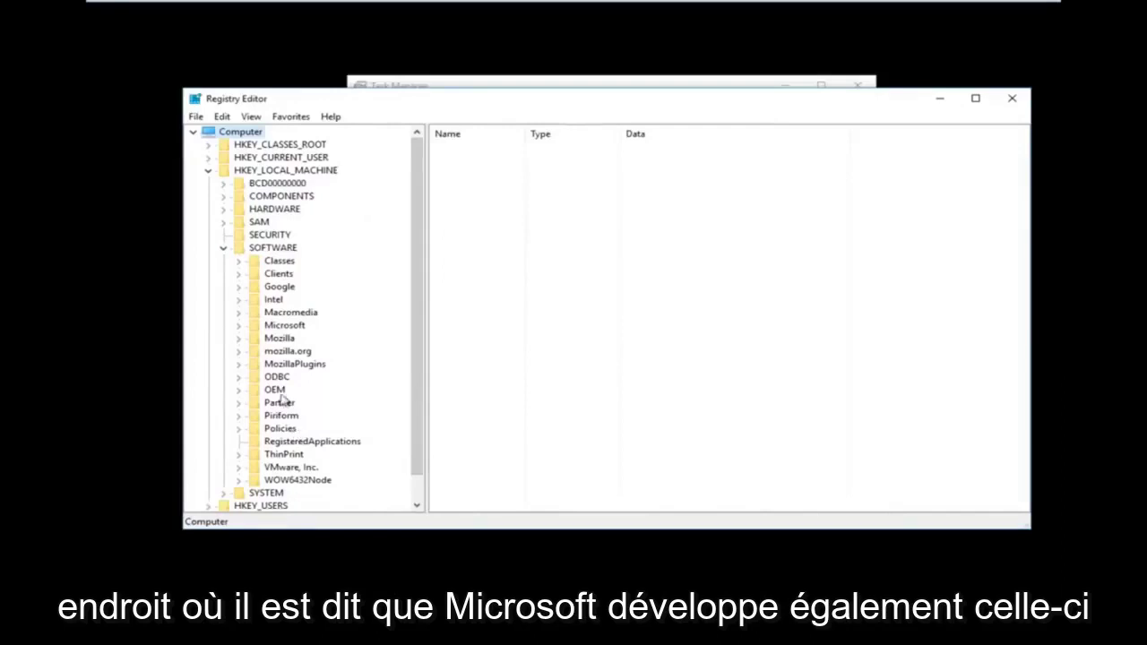
click(239, 326)
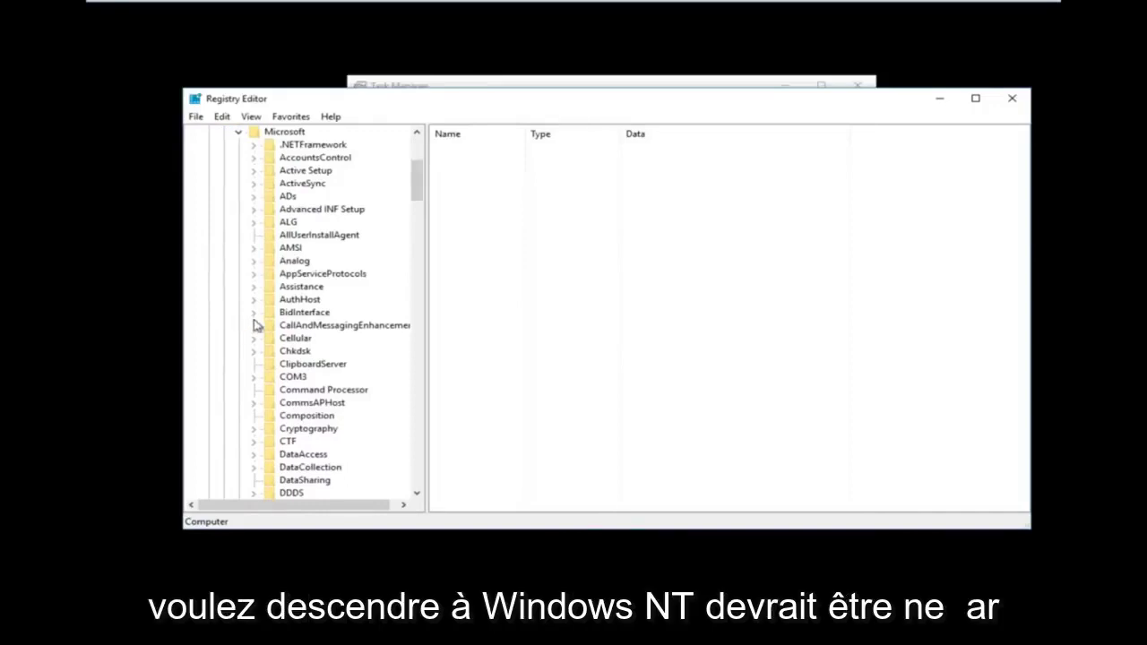
drag(417, 197, 374, 445)
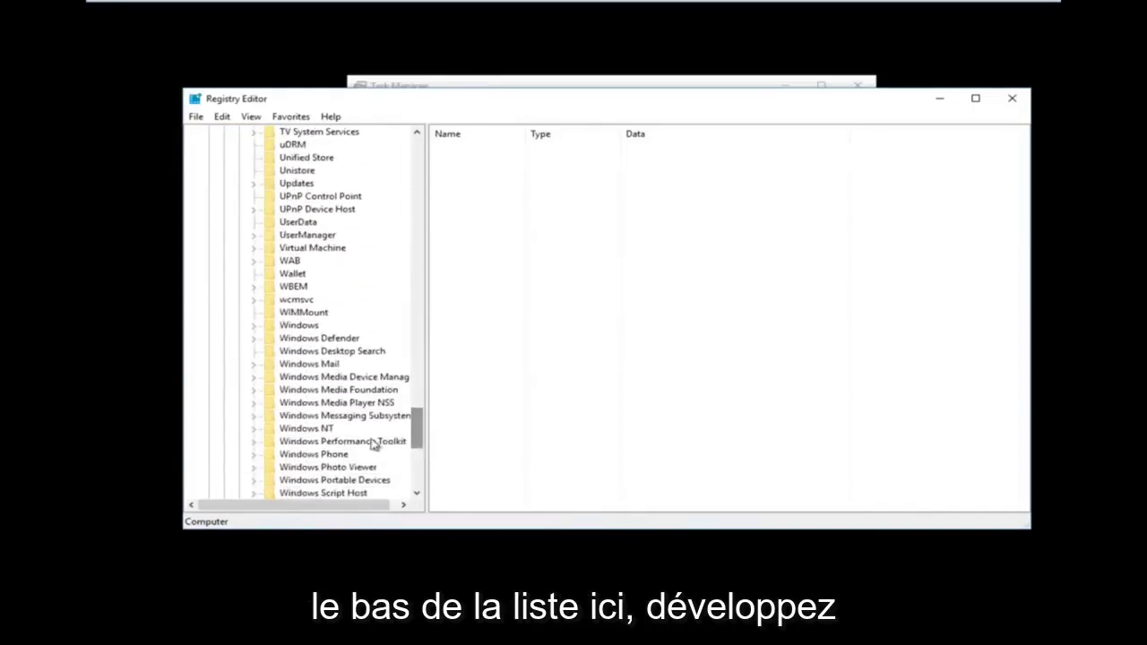
Expand Windows NT > CurrentVersion and select the Winlogon key to show its values
click(319, 429)
scroll(325, 388, down, 2)
click(255, 352)
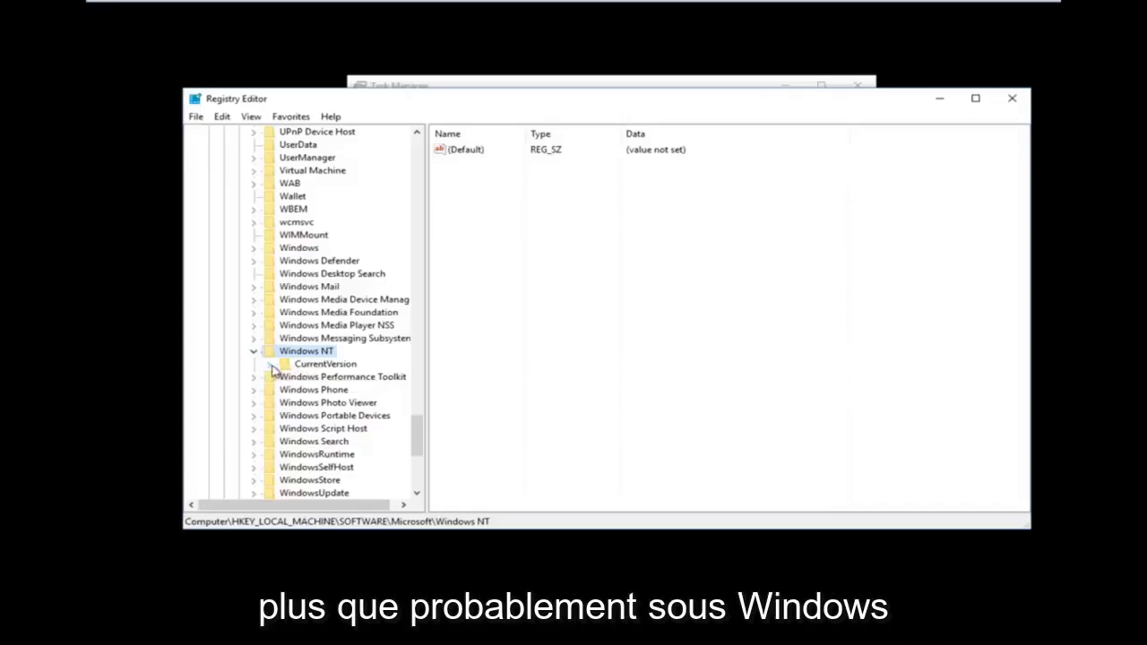
click(271, 364)
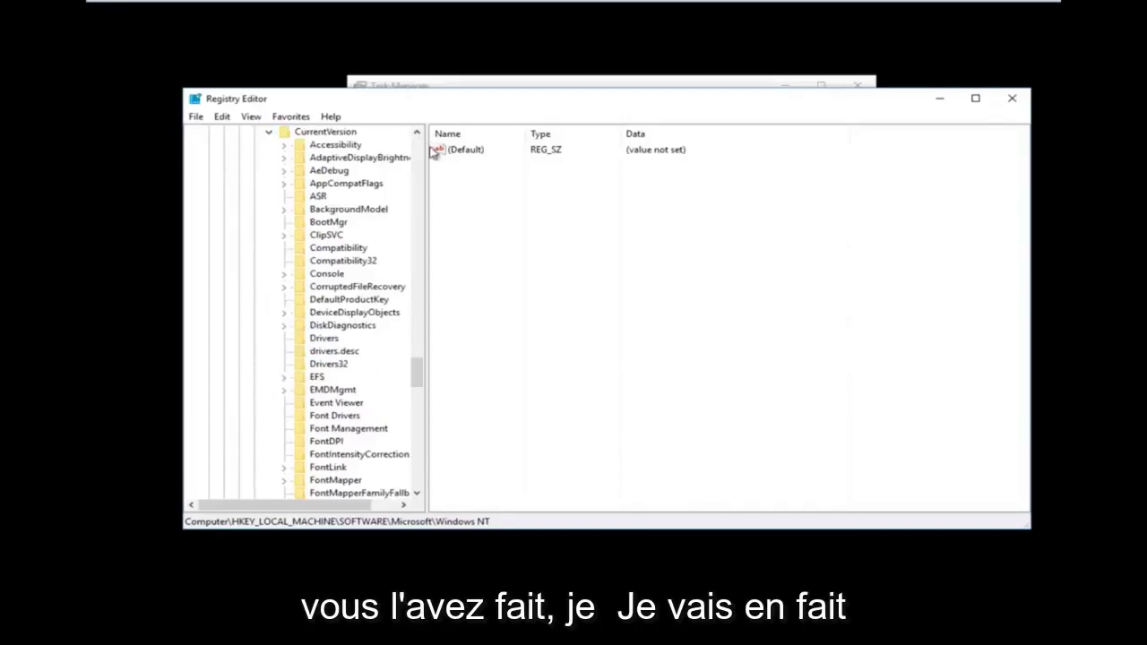
drag(428, 152, 499, 180)
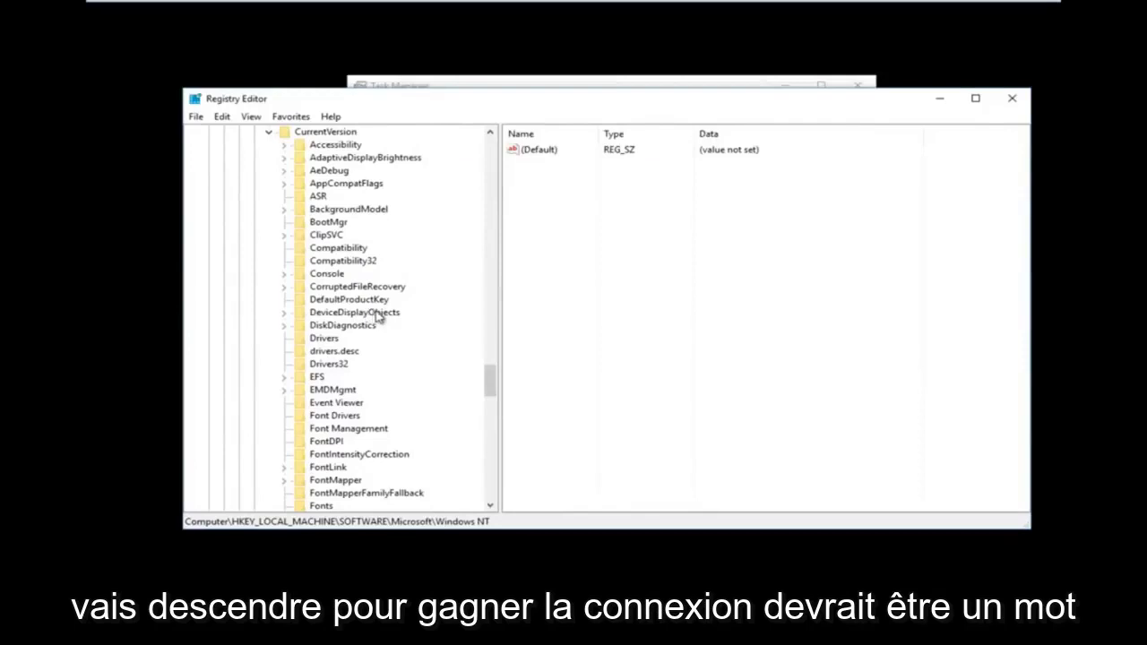
scroll(372, 321, down, 7)
scroll(376, 322, down, 14)
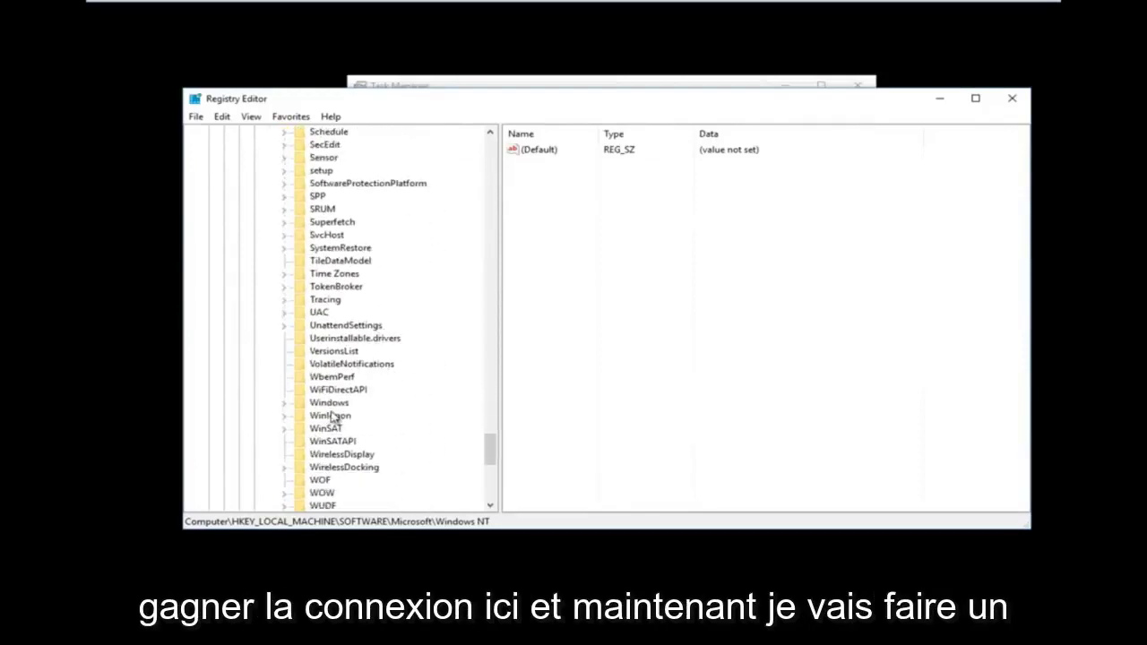
click(328, 416)
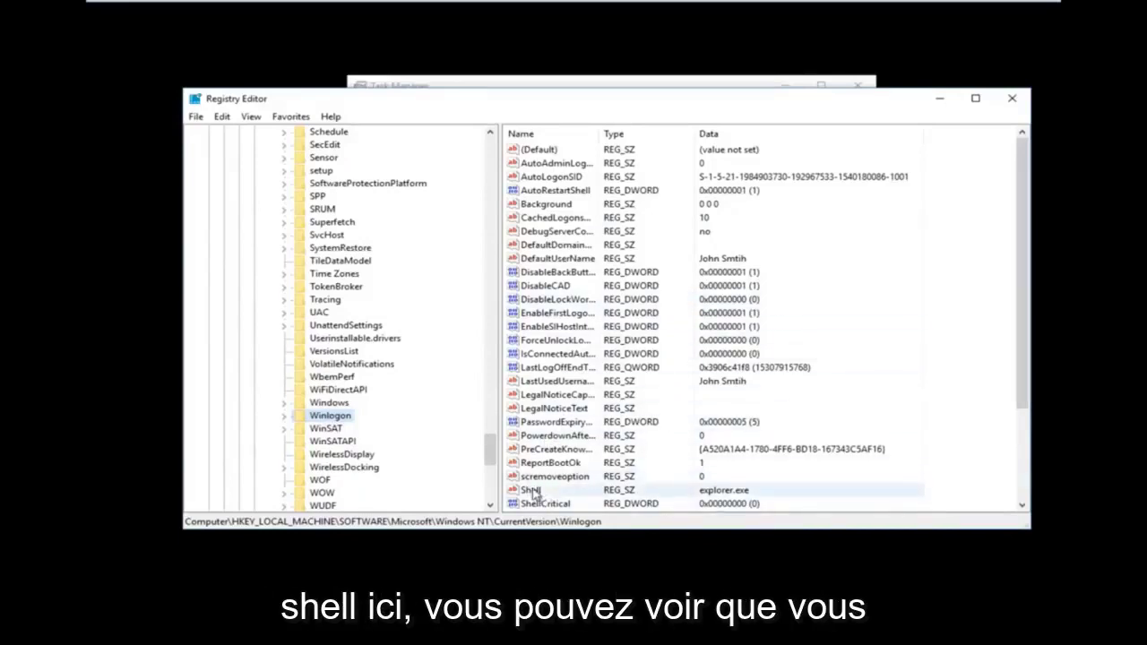
Edit the Shell string, clearing stray text so its data is explorer.exe, and save it
scroll(707, 354, down, 3)
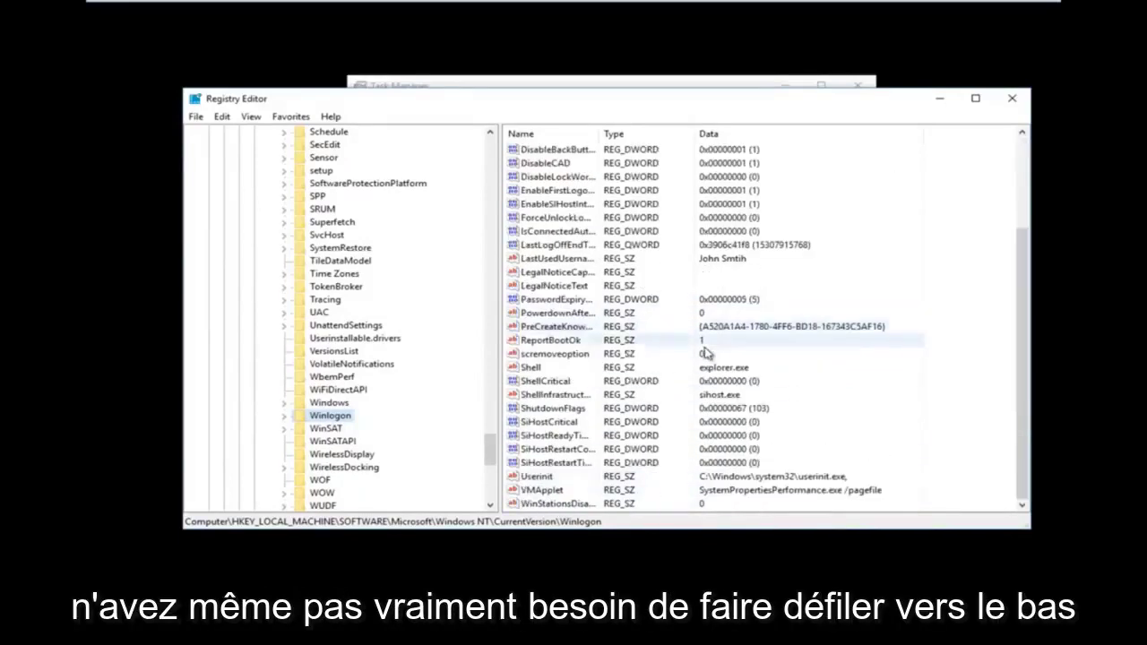
double_click(535, 371)
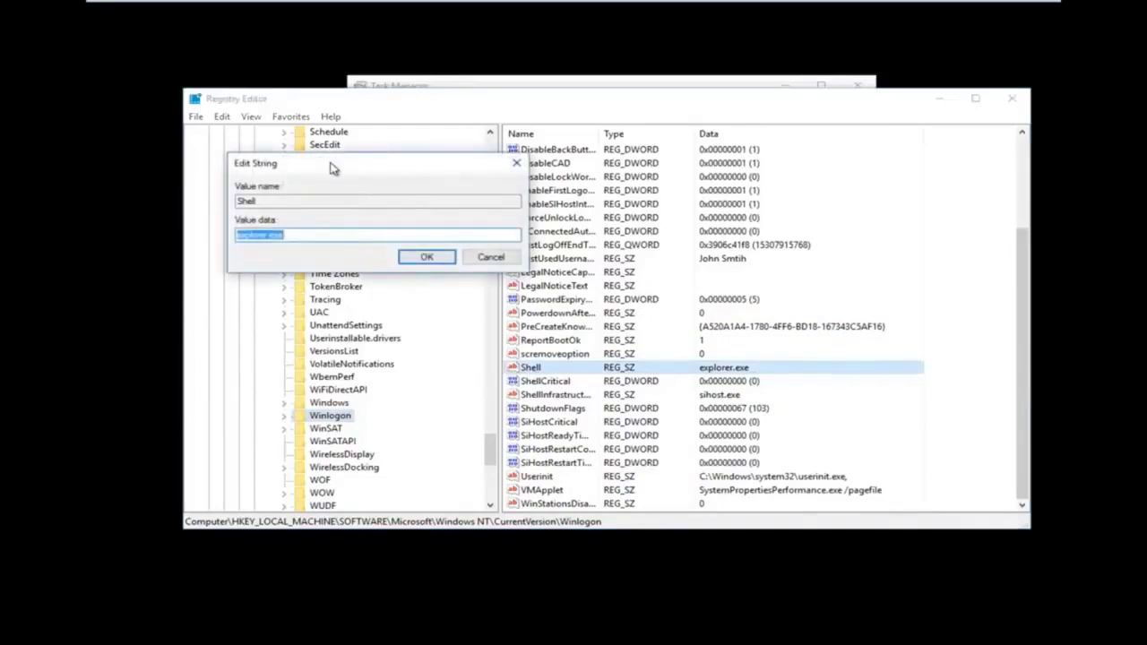
drag(332, 169, 612, 229)
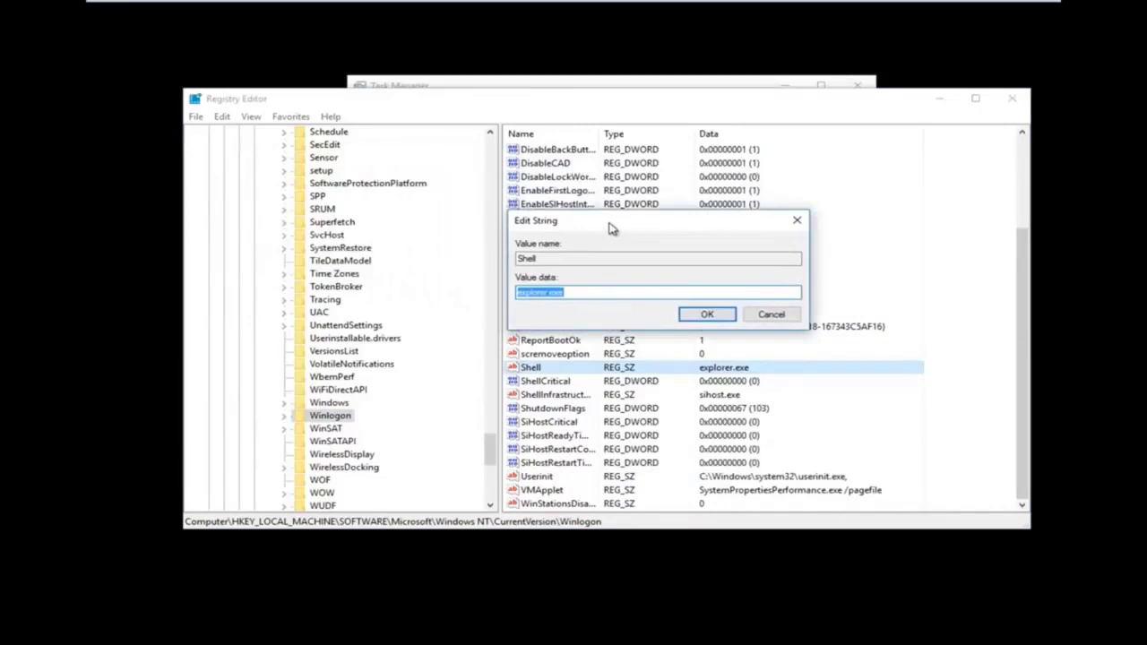
click(550, 294)
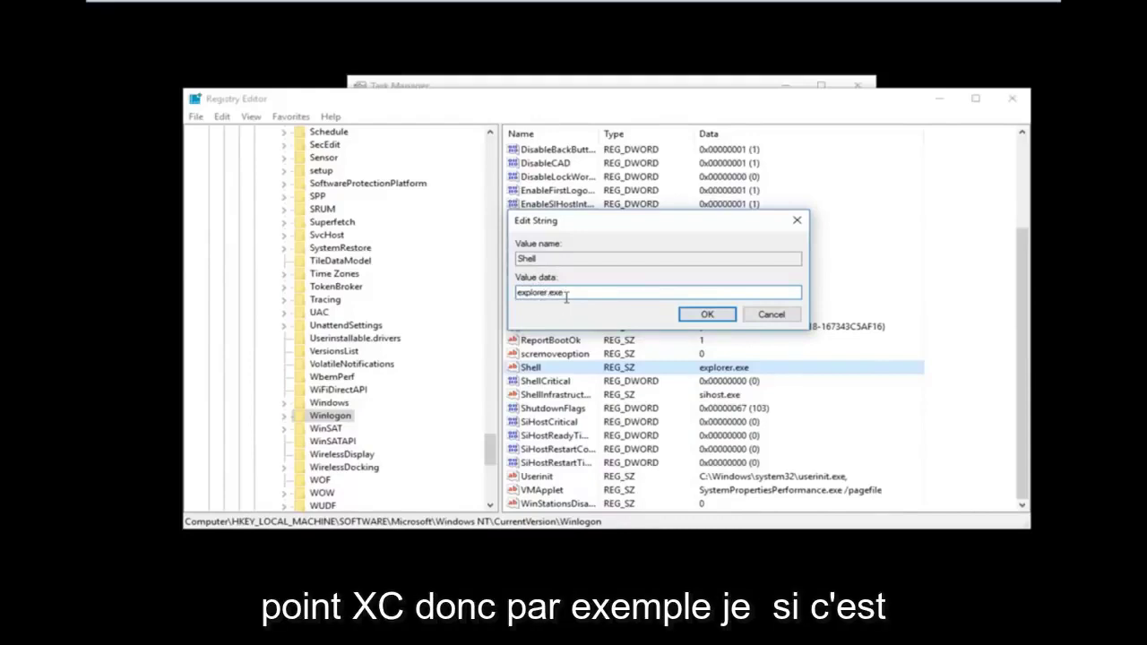
key(ctrl+a)
text(fhfhfgdgf)
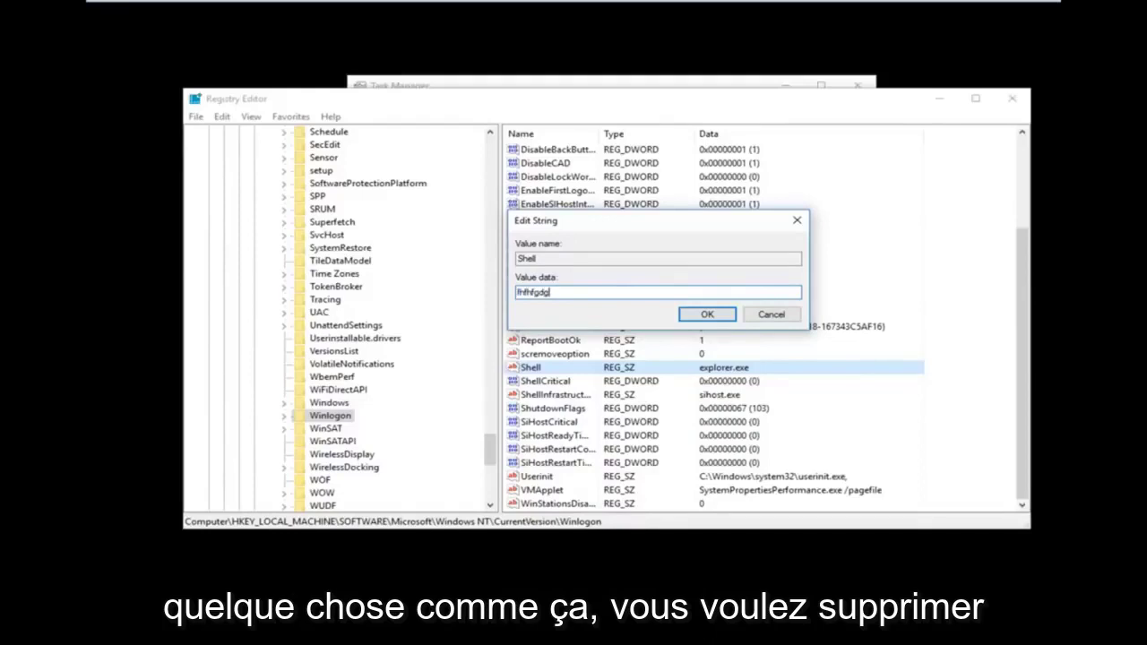
key(BackSpace)
key(BackSpace)
key(BackSpace)
key(BackSpace)
key(BackSpace)
key(BackSpace)
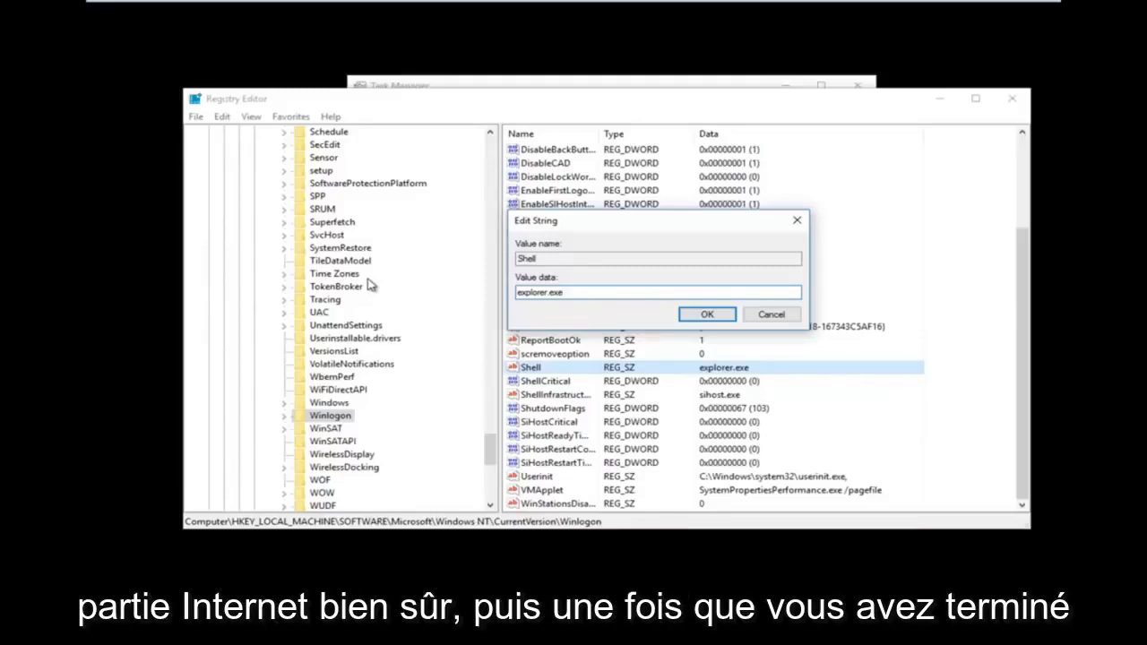
click(704, 315)
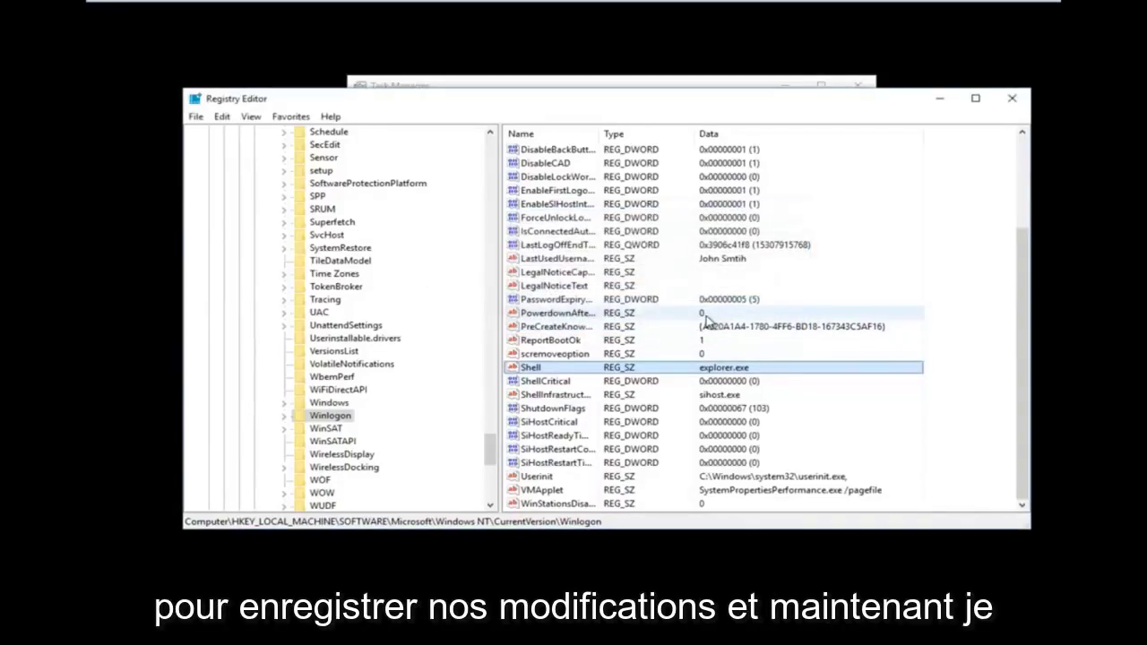
Close Registry Editor and Task Manager, then choose Update and restart from the power menu
click(1013, 99)
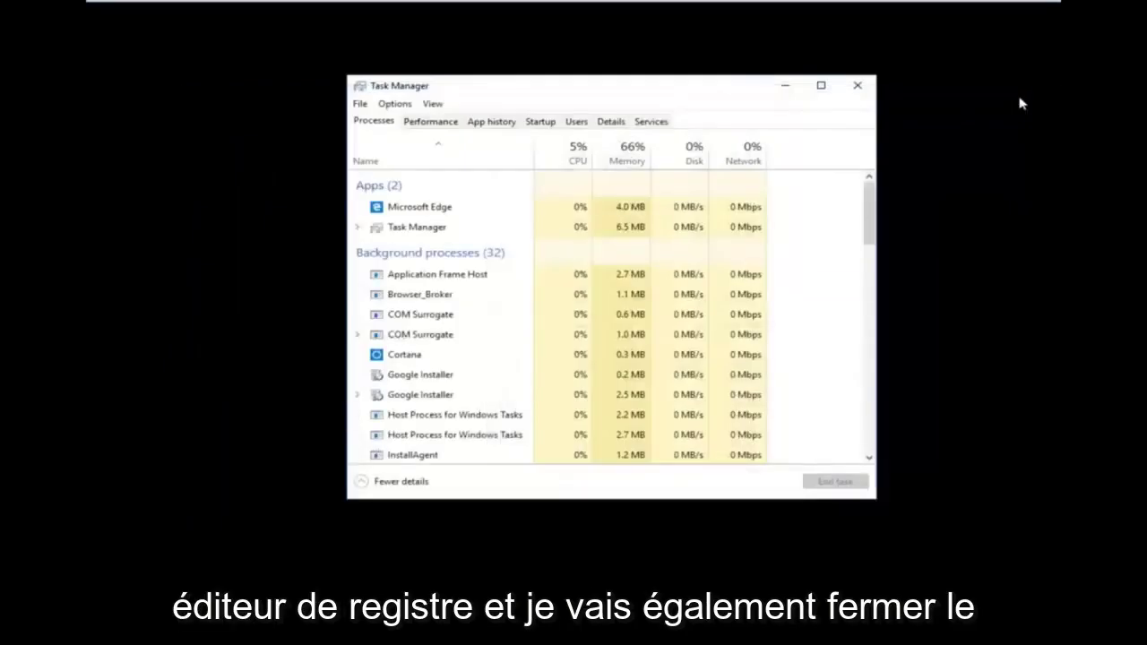
click(858, 86)
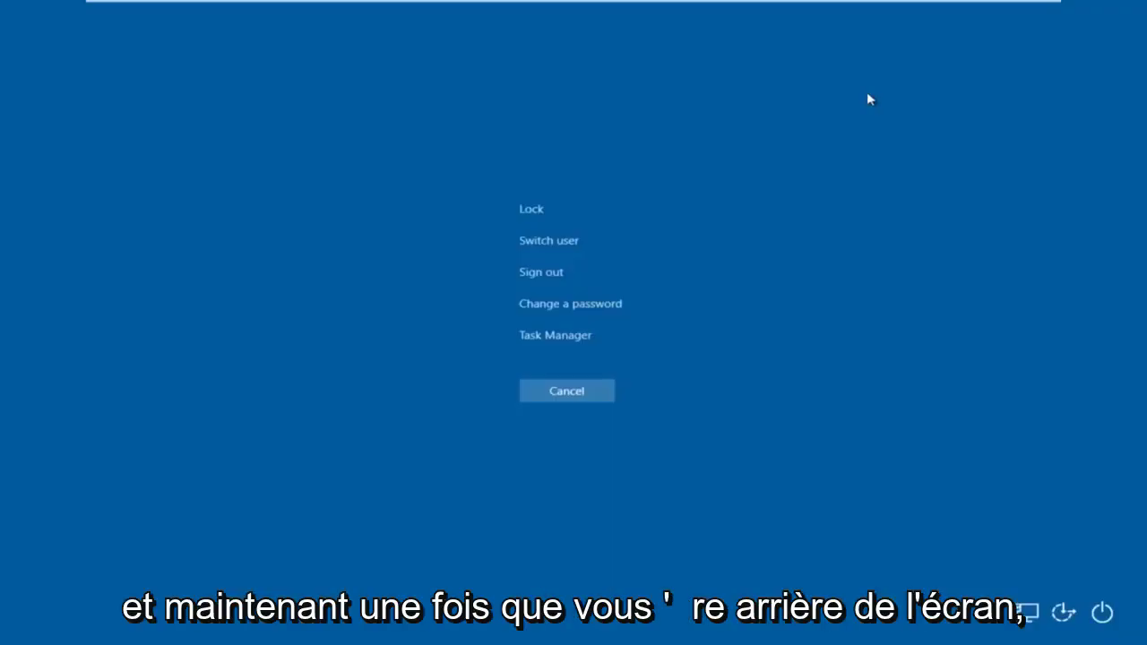
click(1102, 615)
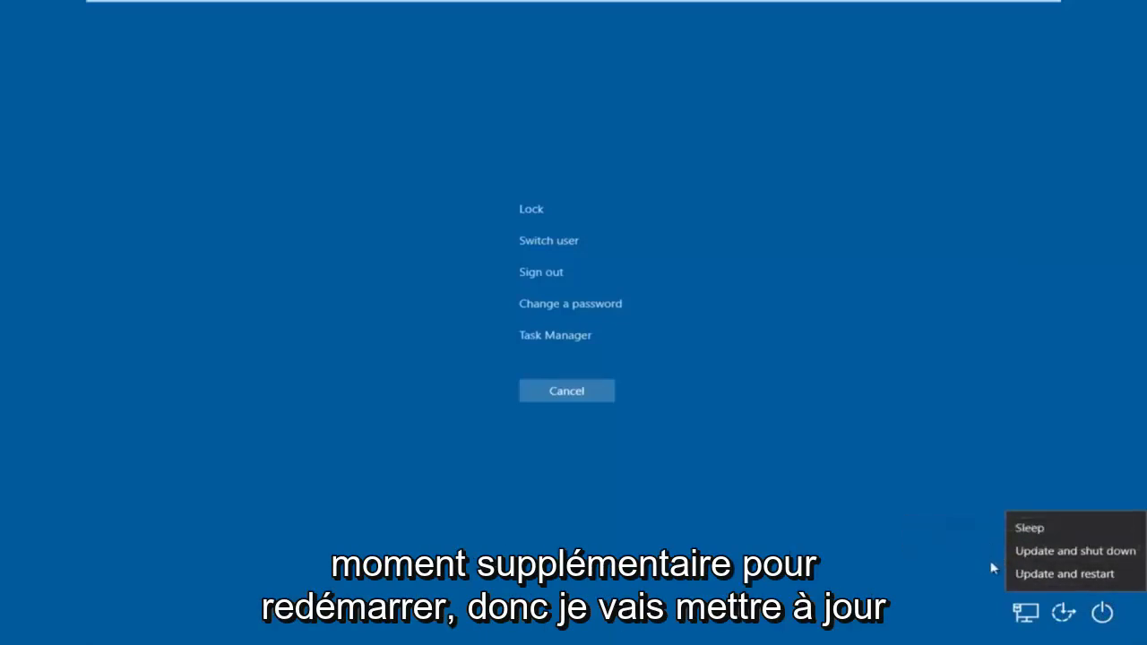
click(1037, 575)
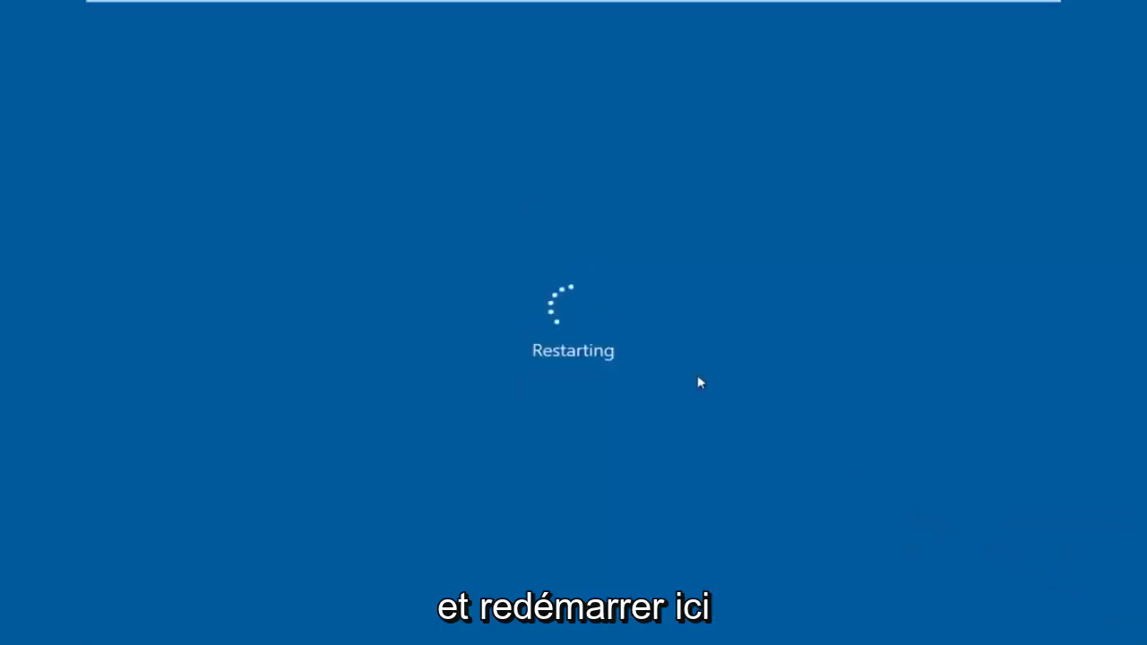